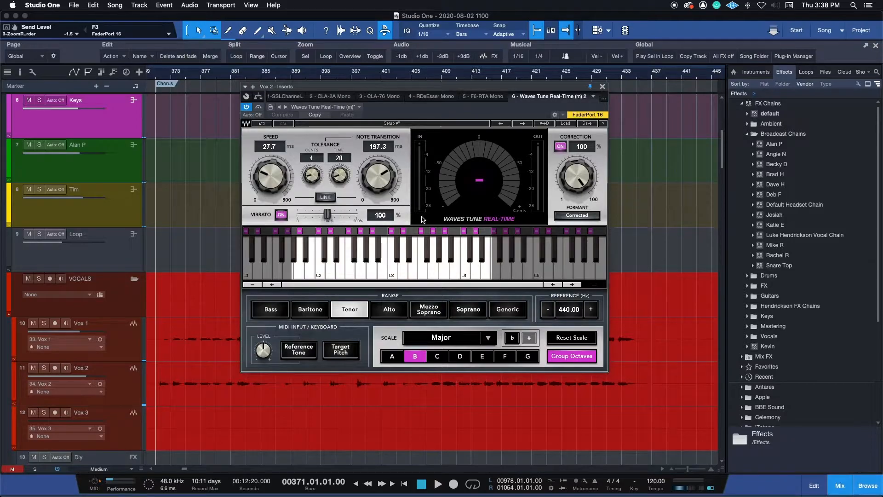
# - Toggle both the activation and the bypass of Waves Tune Real-Time on Vox 2, leaving the plug-in active and not bypassed
pyautogui.moveTo(478, 87); pyautogui.dragTo(496, 85)
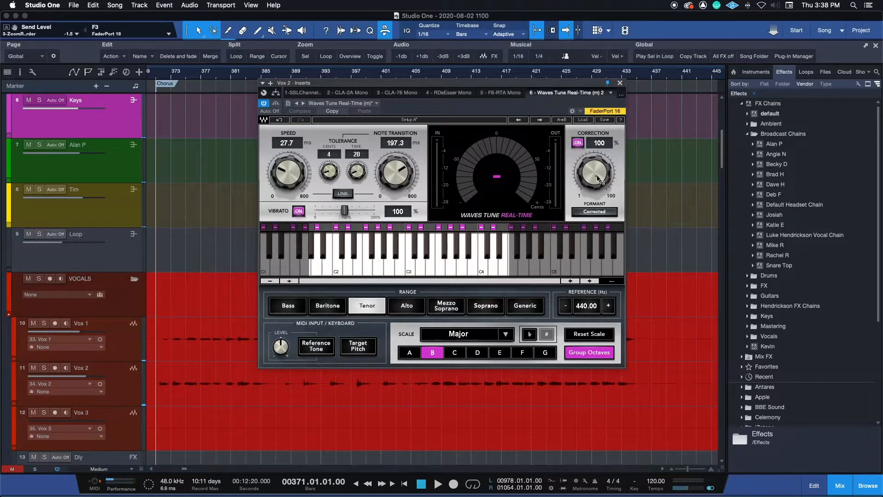
pyautogui.moveTo(508, 86); pyautogui.dragTo(528, 88)
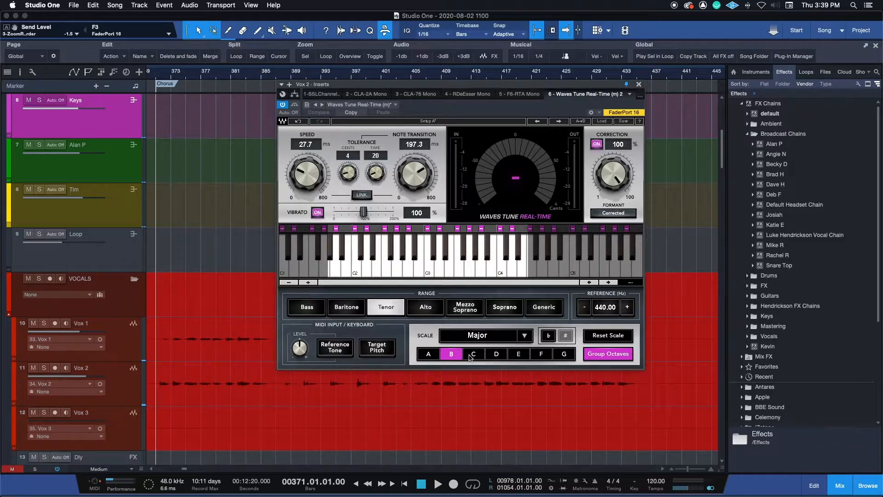
pyautogui.click(295, 105)
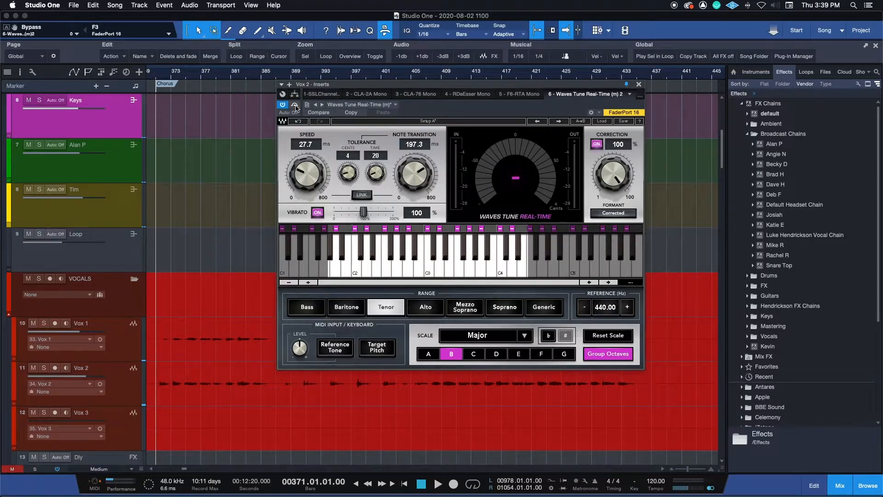
pyautogui.click(295, 105)
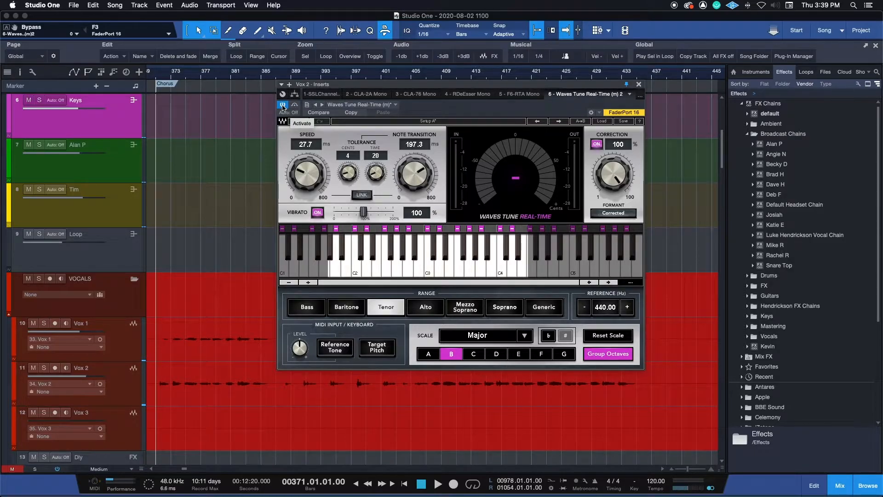
pyautogui.click(282, 105)
pyautogui.click(283, 105)
pyautogui.click(282, 106)
pyautogui.click(282, 105)
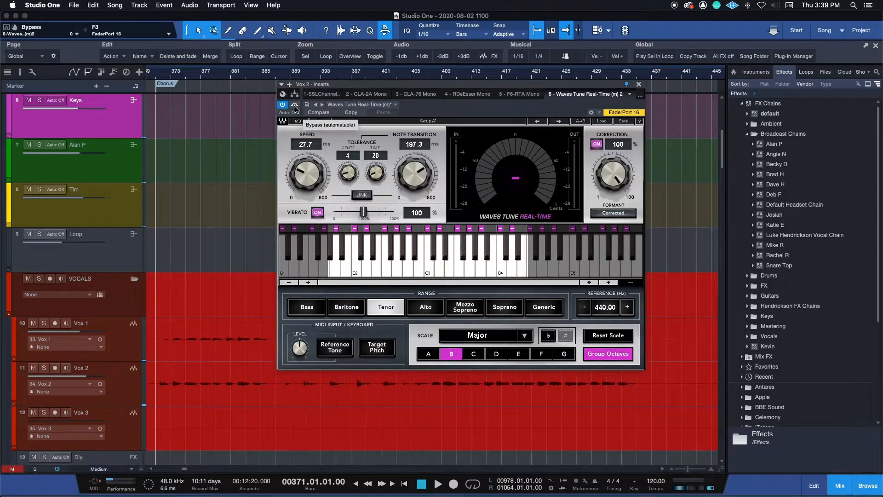
pyautogui.click(294, 105)
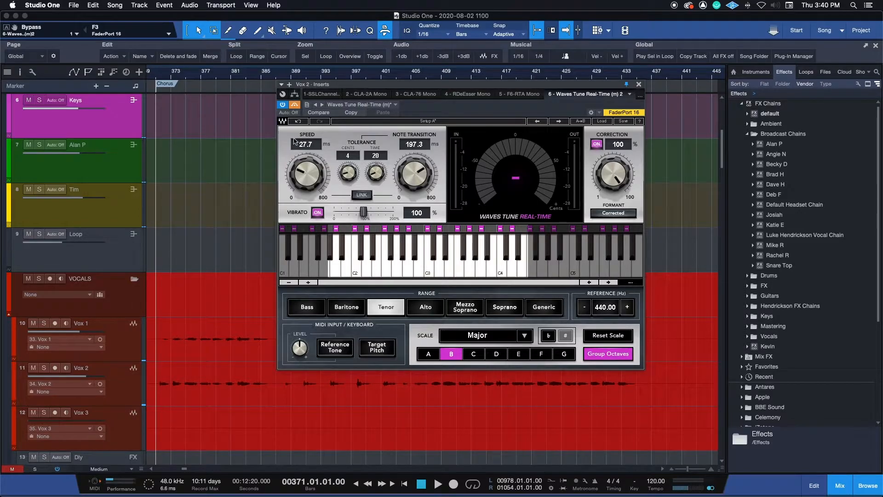
pyautogui.click(295, 105)
pyautogui.click(295, 105)
pyautogui.click(295, 106)
# - Look through the scale types available in Waves Tune Real-Time and keep Major
pyautogui.click(523, 336)
pyautogui.scroll(-1, 537, 384)
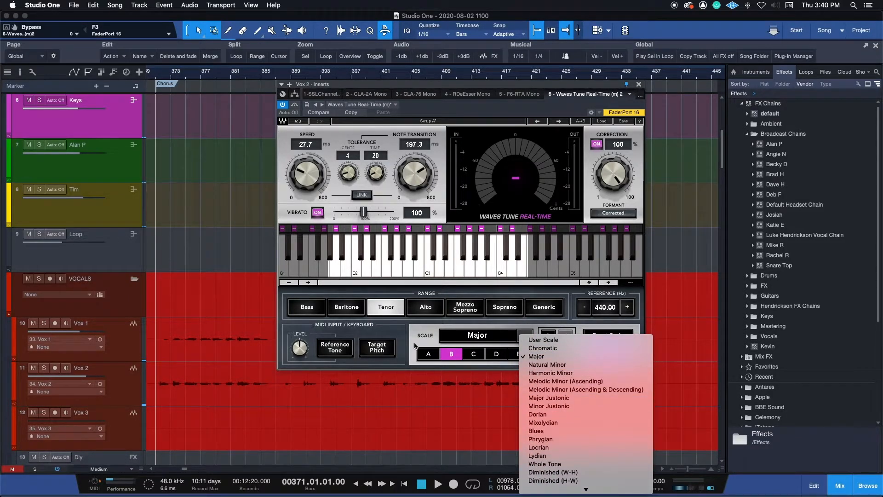
pyautogui.click(454, 336)
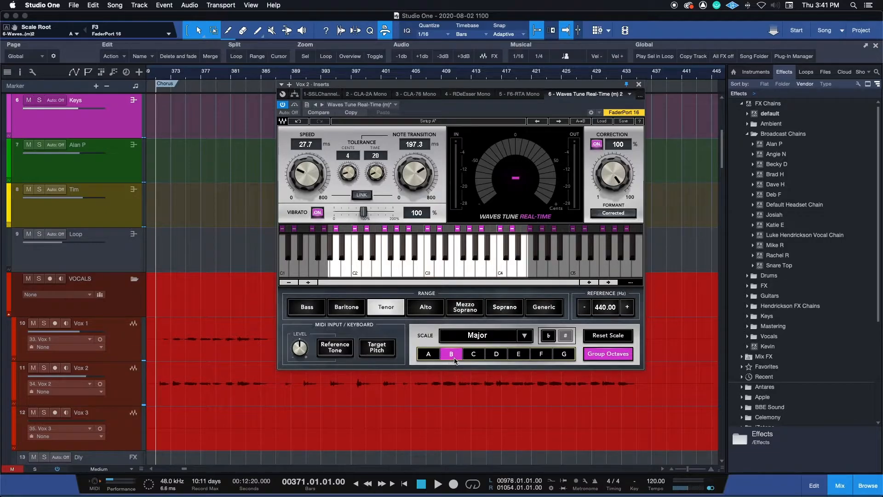
# - Try A, C and D as the scale root on Vox 2 and return it to B
pyautogui.click(428, 357)
pyautogui.click(453, 357)
pyautogui.click(430, 358)
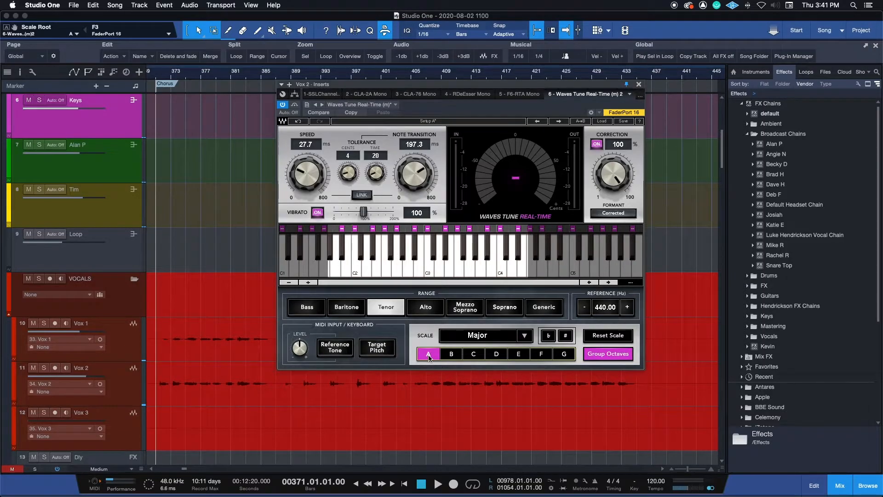
pyautogui.click(453, 359)
pyautogui.click(471, 362)
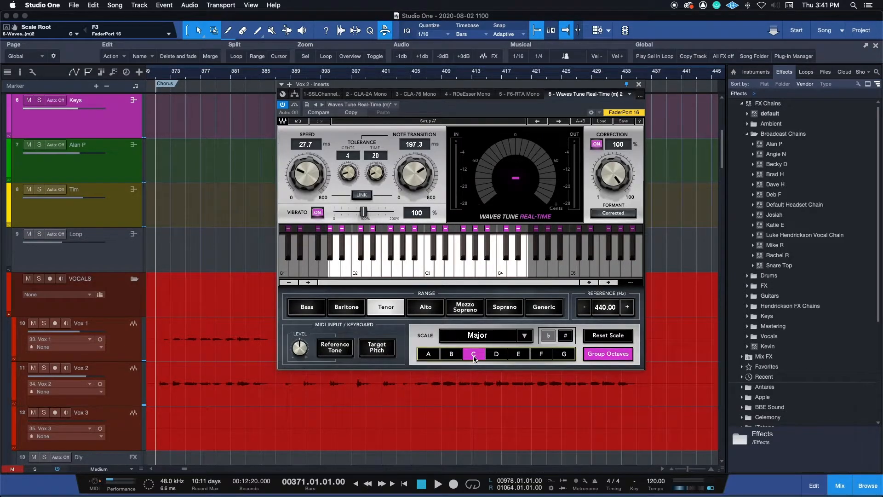
pyautogui.click(452, 359)
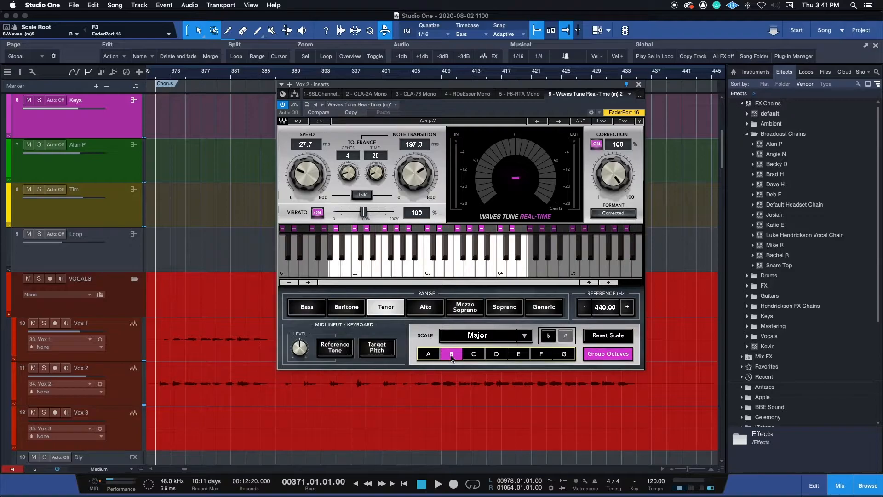
pyautogui.click(493, 358)
pyautogui.click(452, 354)
# - Open the console and set the Waves Tune Real-Time editor of Vox 2 to stay open beside the Vox inserts
pyautogui.click(639, 84)
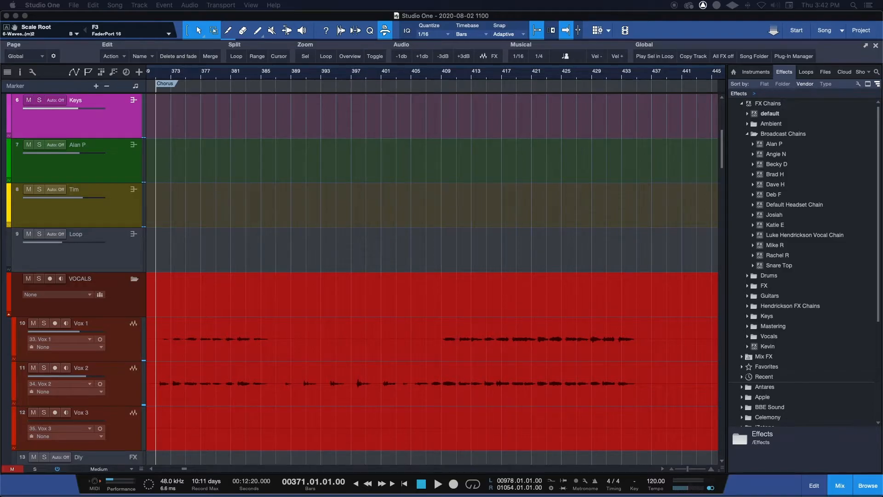
pyautogui.press('F3')
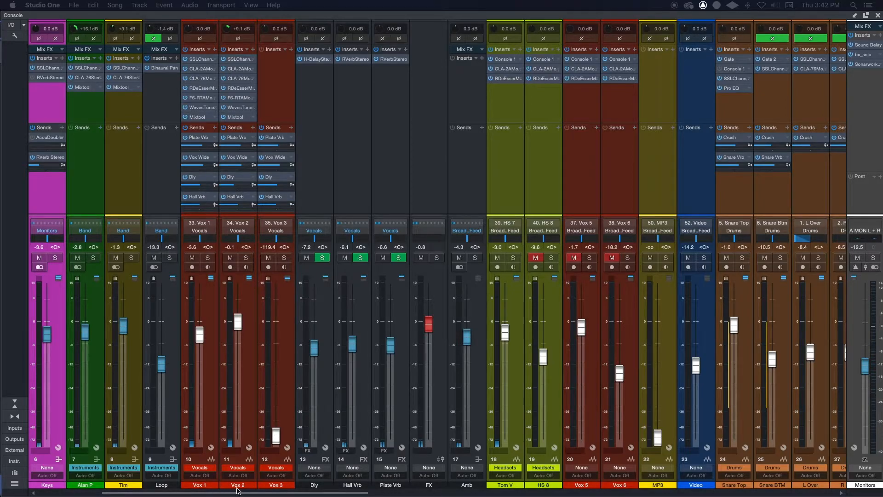
pyautogui.click(239, 107)
pyautogui.moveTo(442, 86); pyautogui.dragTo(507, 86)
pyautogui.click(694, 90)
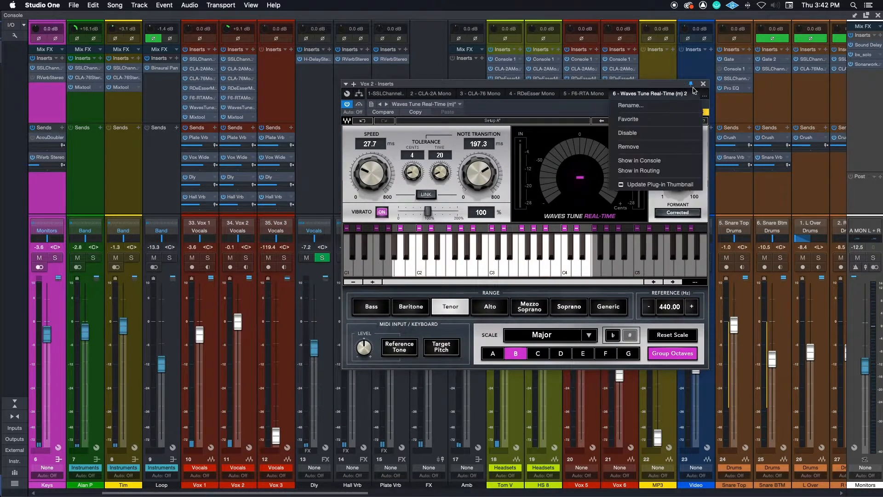
pyautogui.click(693, 90)
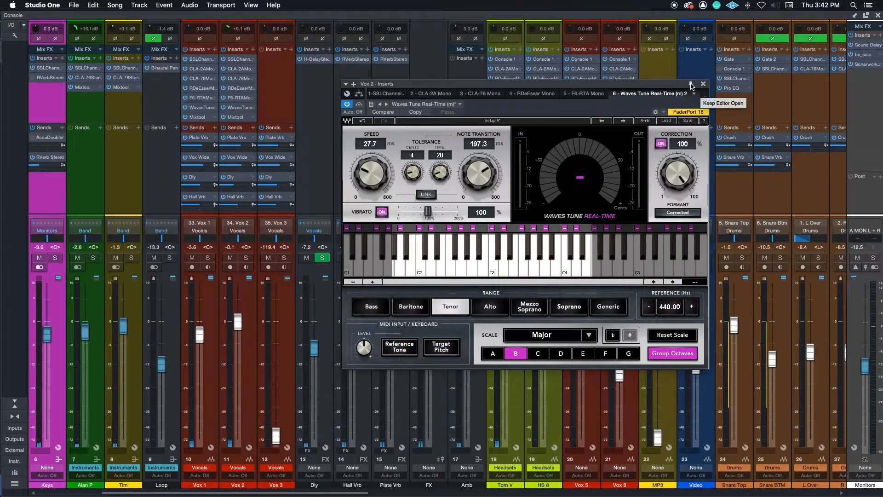
pyautogui.click(690, 85)
pyautogui.moveTo(675, 85); pyautogui.dragTo(811, 31)
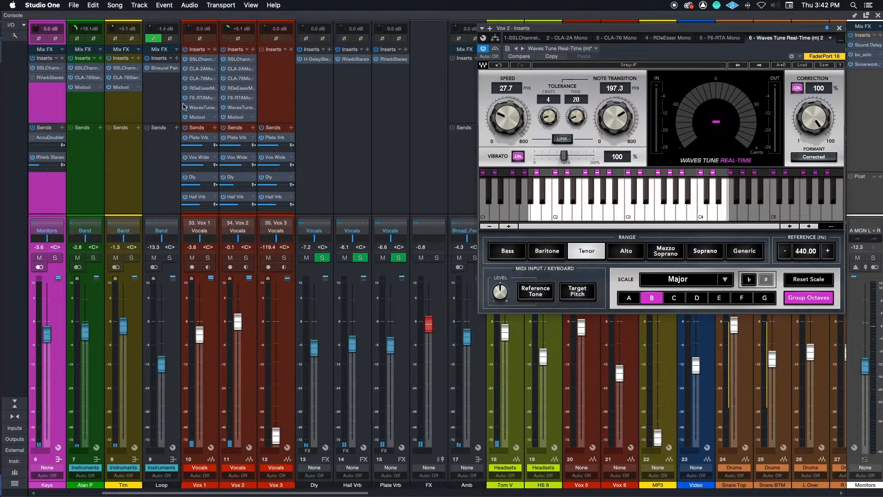
# - Place the Vox 1 Waves Tune Real-Time editor beside the Vox 2 one and close both editors
pyautogui.click(198, 111)
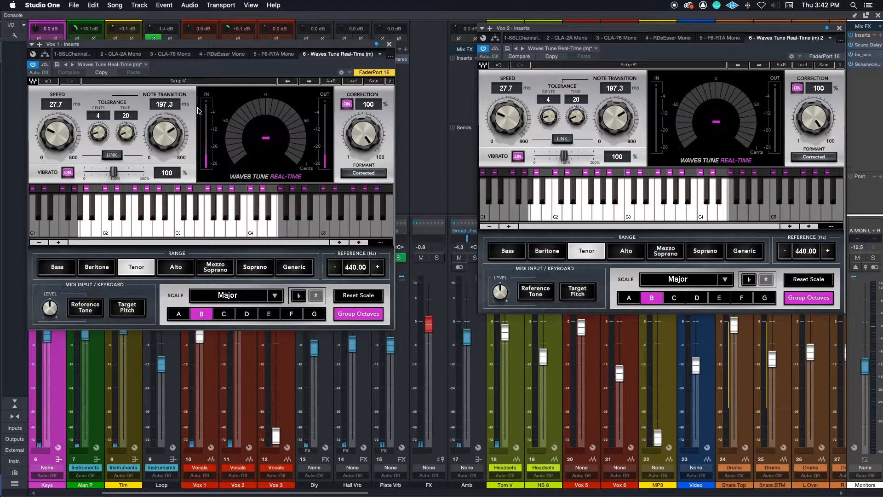
pyautogui.moveTo(324, 42); pyautogui.dragTo(386, 29)
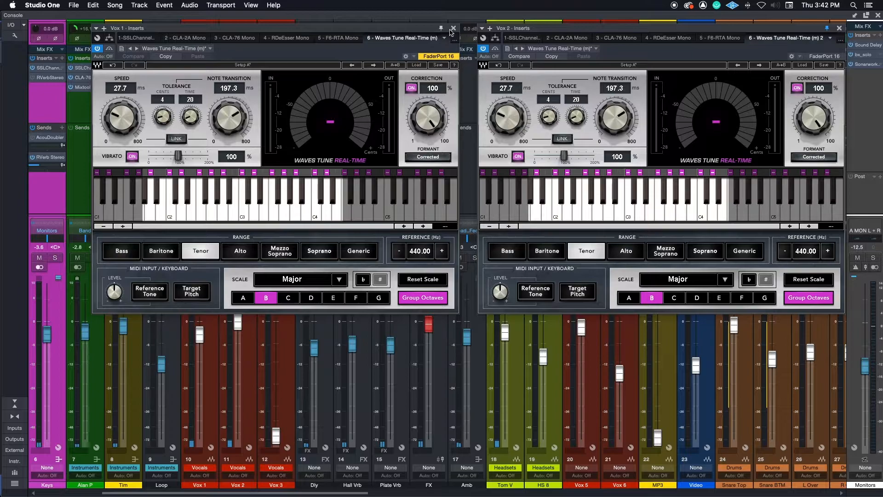
pyautogui.click(453, 28)
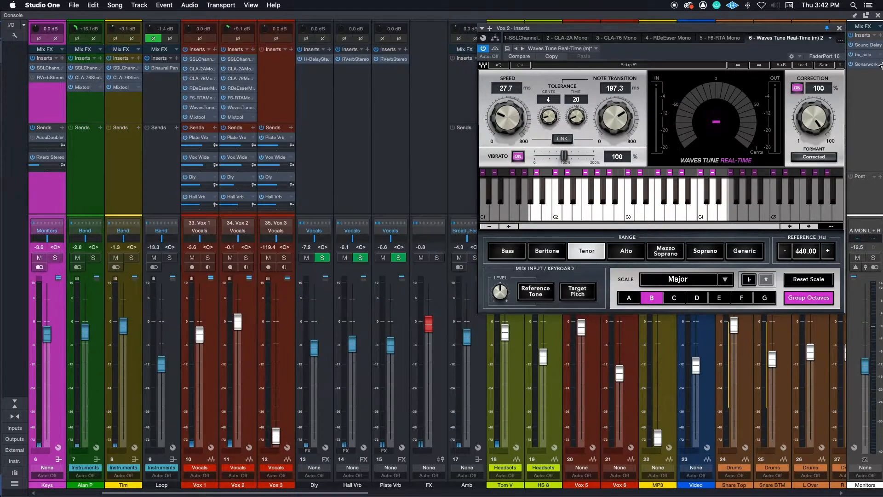
pyautogui.click(839, 28)
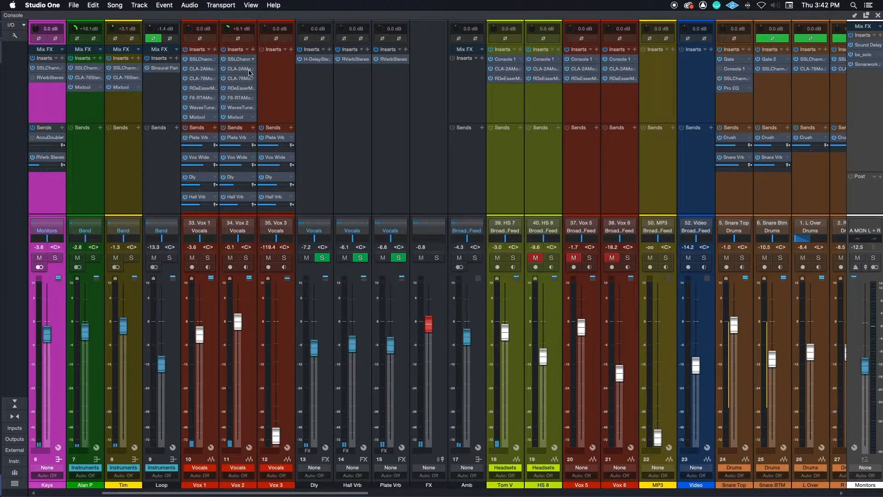
# - Open the Waves Tune Real-Time editor of Vox 1 and replace it with the Vox 2 one
pyautogui.click(199, 108)
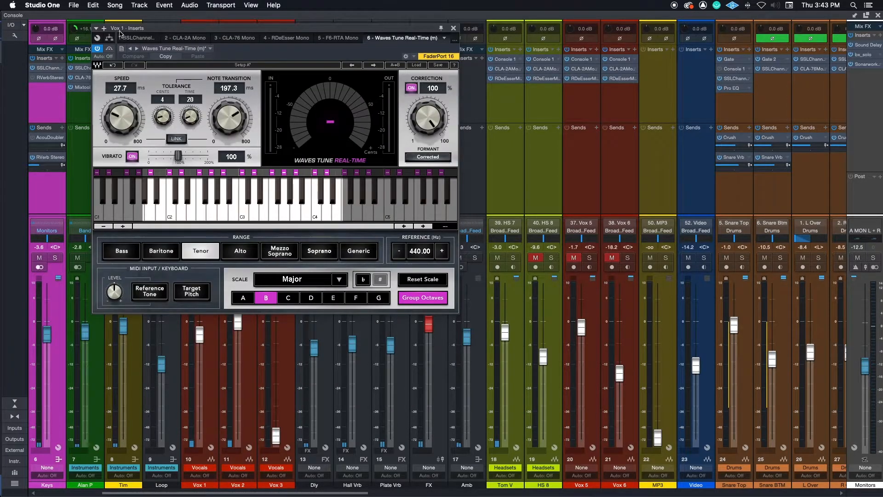
pyautogui.moveTo(168, 34); pyautogui.dragTo(132, 145)
pyautogui.click(245, 107)
pyautogui.moveTo(207, 140); pyautogui.dragTo(393, 87)
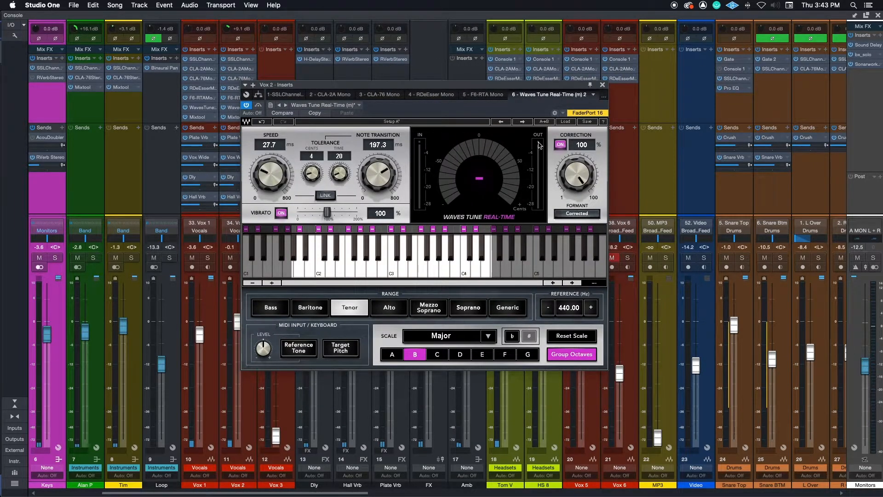
# - Keep the Vox 2 and Vox 1 Waves Tune Real-Time editors open together and arrange them side by side
pyautogui.moveTo(444, 85); pyautogui.dragTo(619, 71)
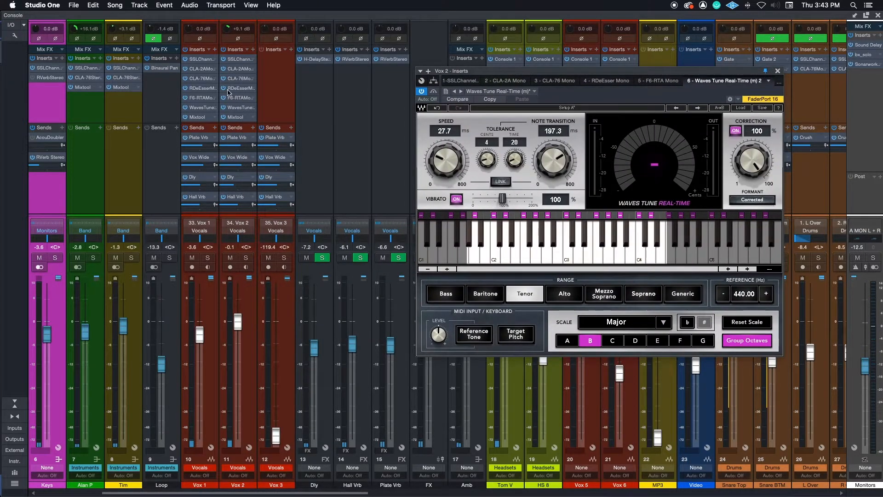
pyautogui.click(198, 108)
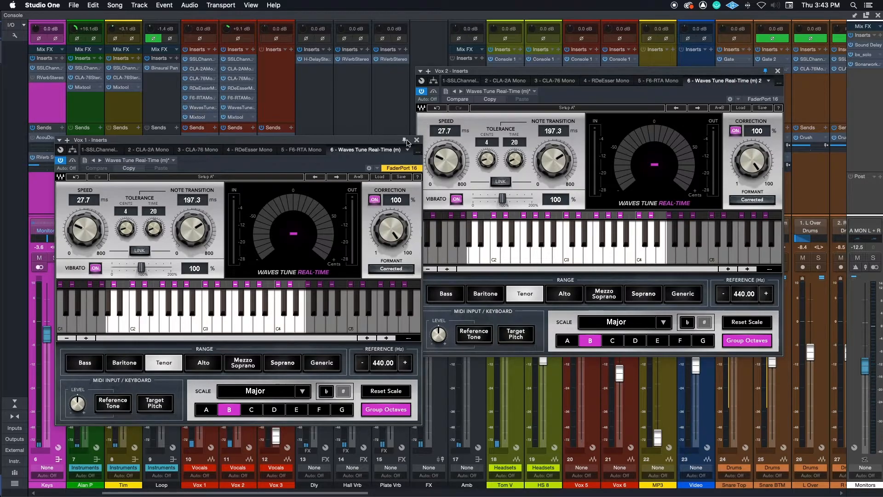
pyautogui.moveTo(389, 142); pyautogui.dragTo(370, 69)
pyautogui.moveTo(536, 77); pyautogui.dragTo(505, 202)
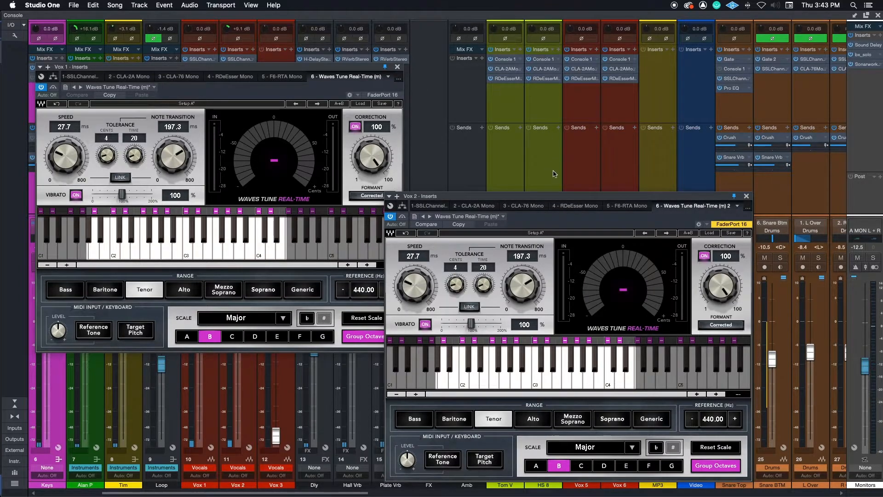
pyautogui.moveTo(564, 196); pyautogui.dragTo(642, 66)
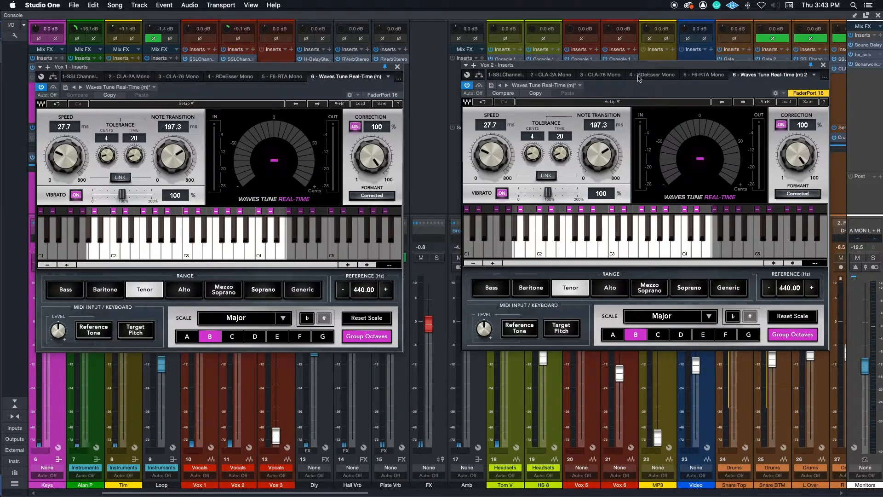
# - Set the scale root to C in both the Vox 1 and Vox 2 editors and return both to B
pyautogui.click(232, 337)
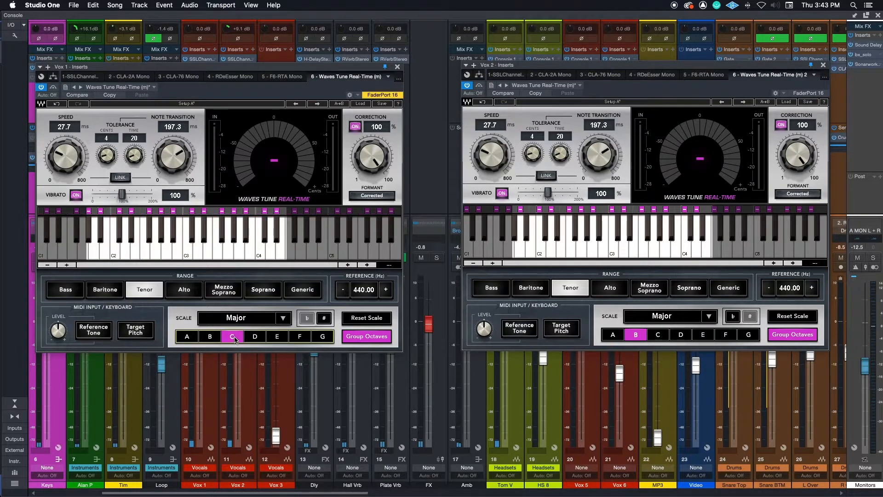
pyautogui.click(657, 336)
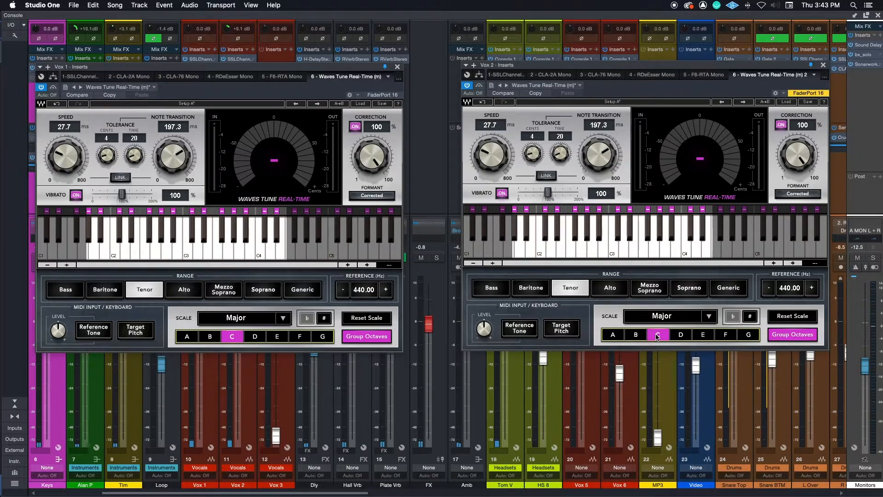
pyautogui.click(638, 336)
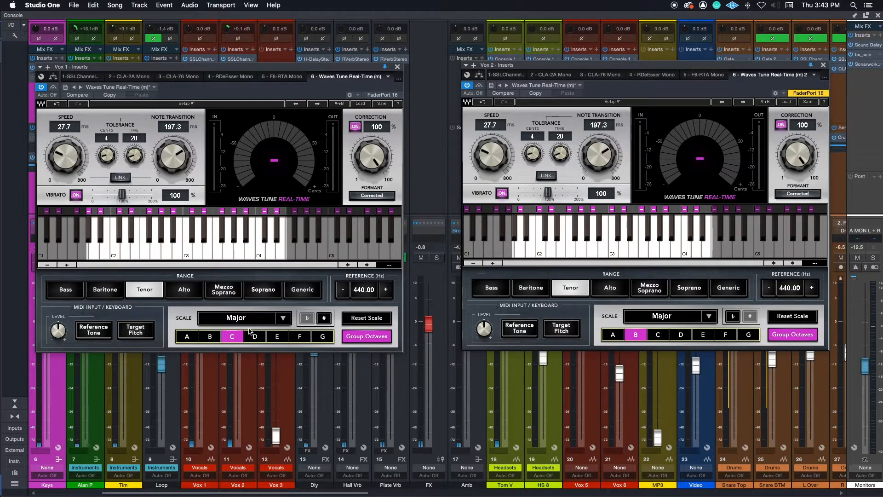
pyautogui.click(214, 338)
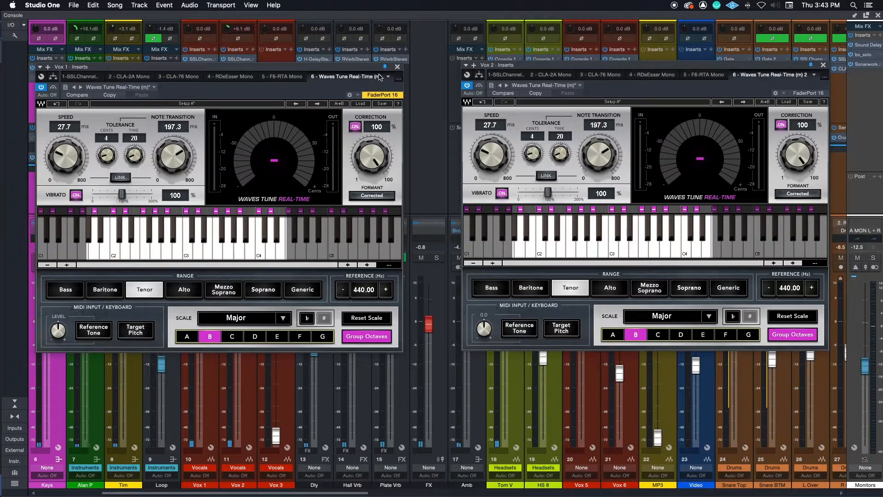
# - Close the Vox 1 Waves Tune Real-Time editor and the console
pyautogui.click(397, 67)
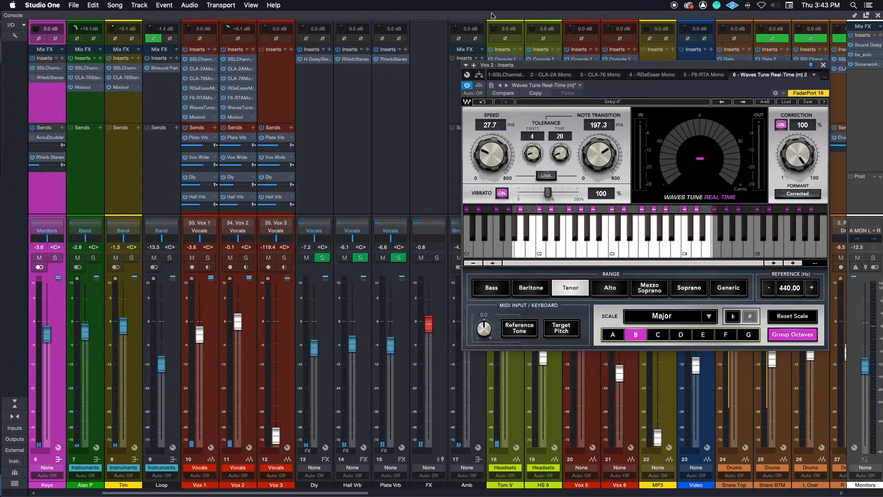
pyautogui.moveTo(490, 16); pyautogui.dragTo(28, 2)
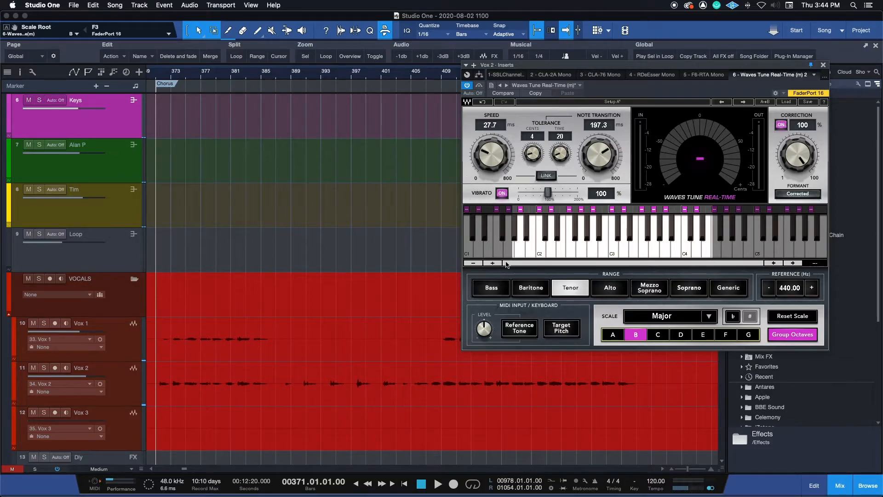
# - Play the song from the Chorus marker with the Vox 2 tuning editor moved clear of the vocal waveforms
pyautogui.moveTo(603, 69); pyautogui.dragTo(468, 112)
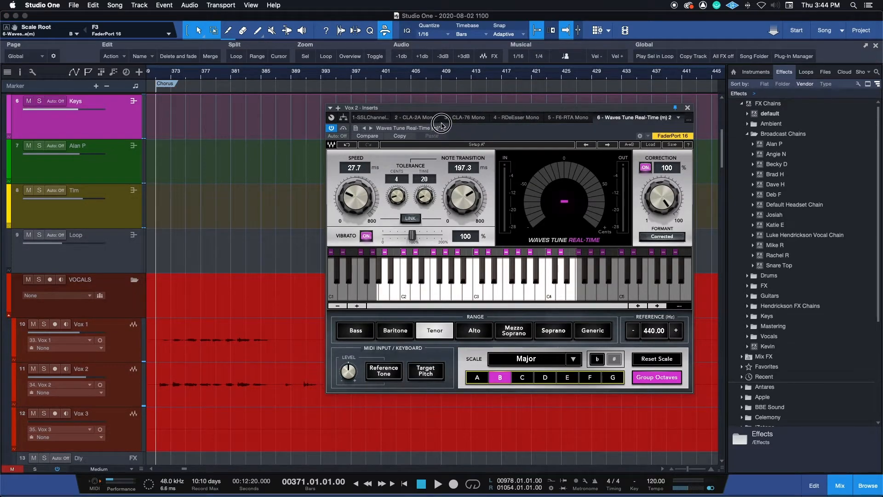
pyautogui.moveTo(480, 111); pyautogui.dragTo(509, 52)
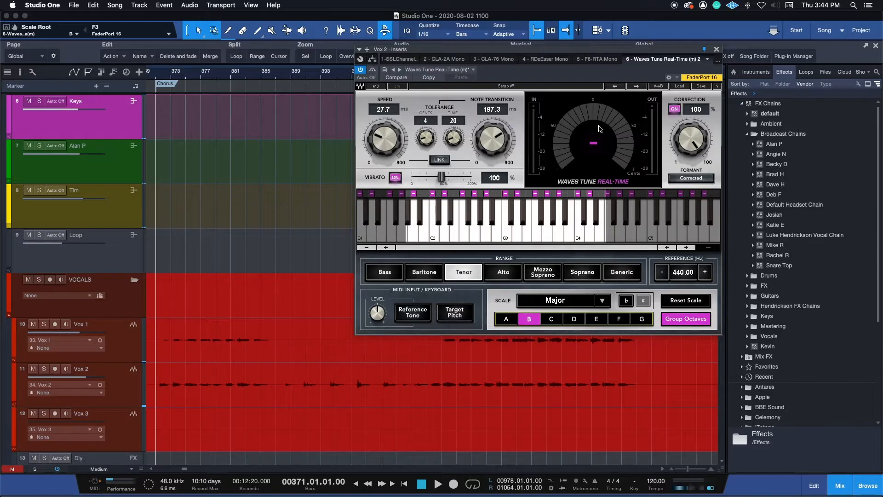
pyautogui.press('space')
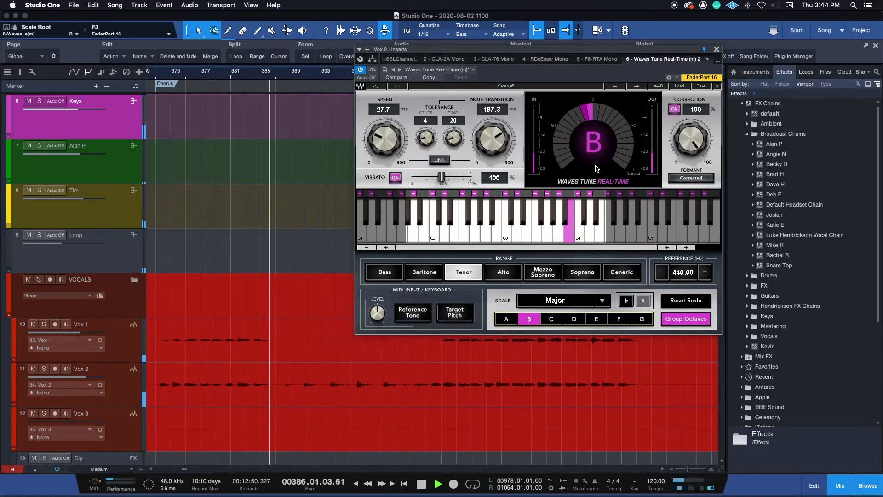
# - Return to the Chorus marker, set the Vox 2 scale root to C, and audition the vocals in that key
pyautogui.press('space')
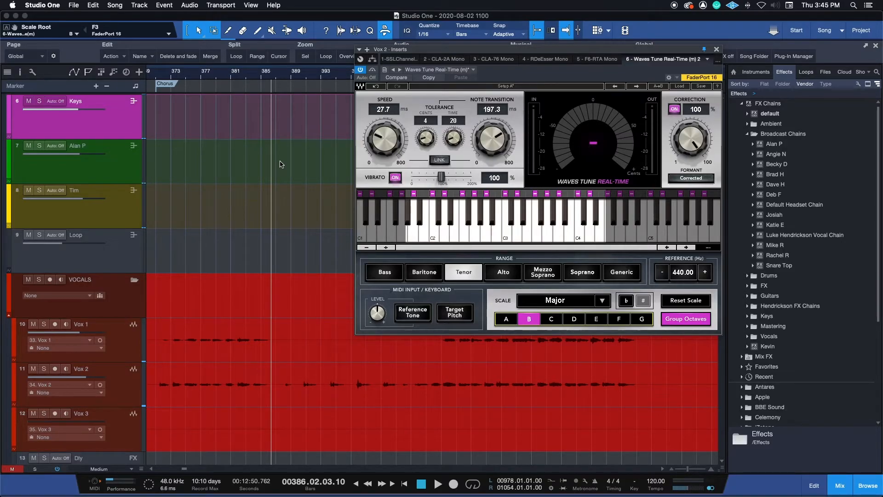
pyautogui.hotkey('shift', 'b')
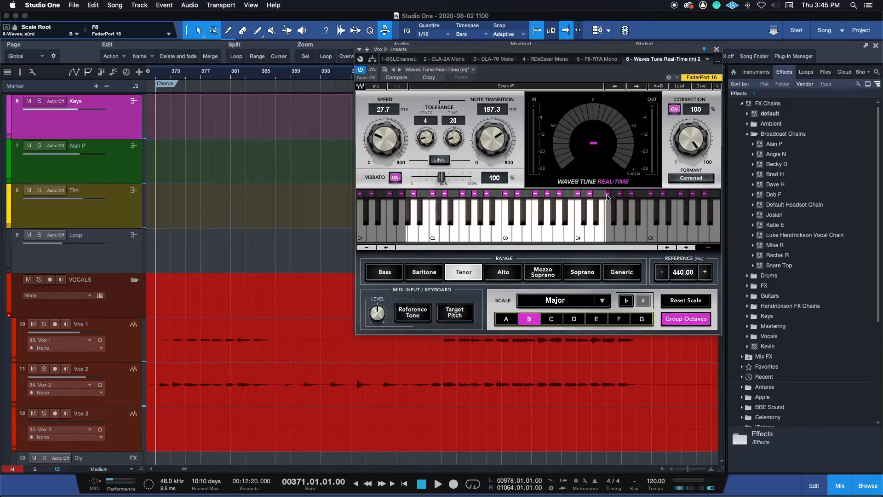
pyautogui.click(551, 320)
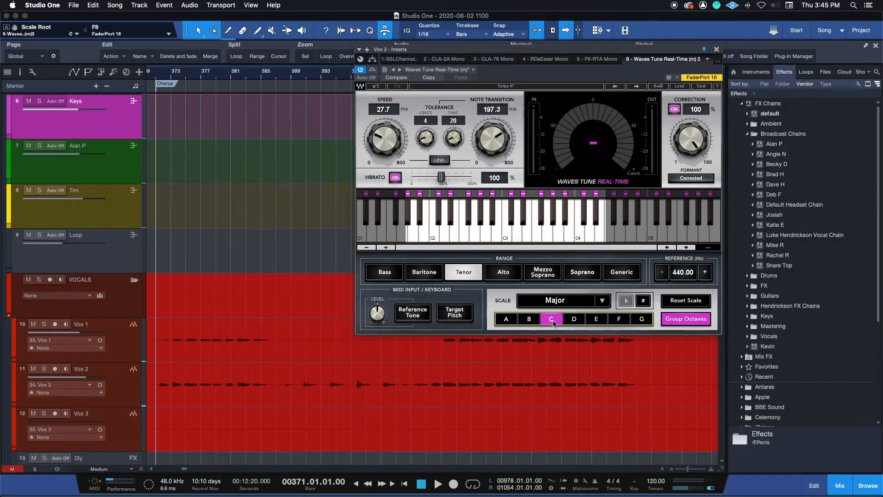
pyautogui.press('space')
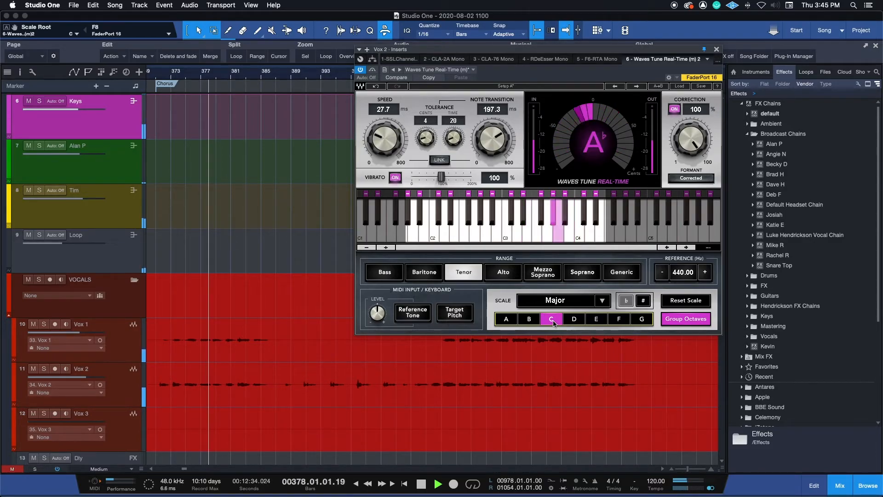
pyautogui.press('space')
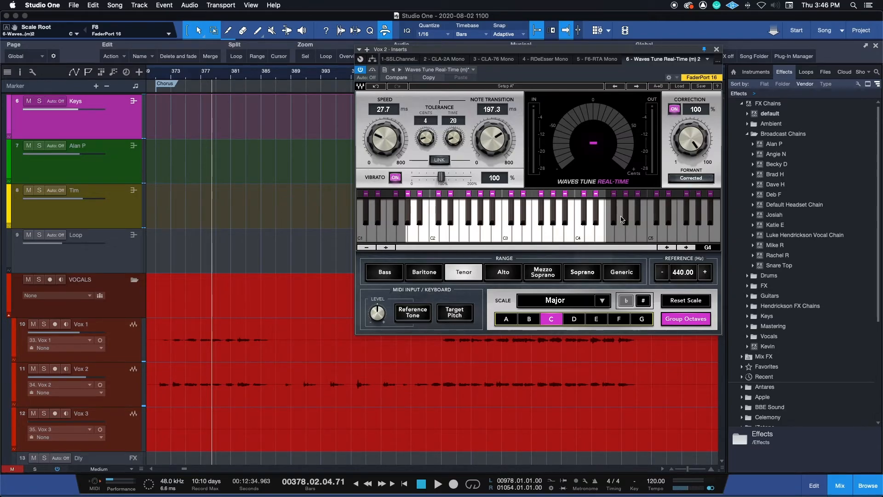
# - Set the Vox 2 scale root back to B and audition the song's chorus in that key
pyautogui.click(530, 319)
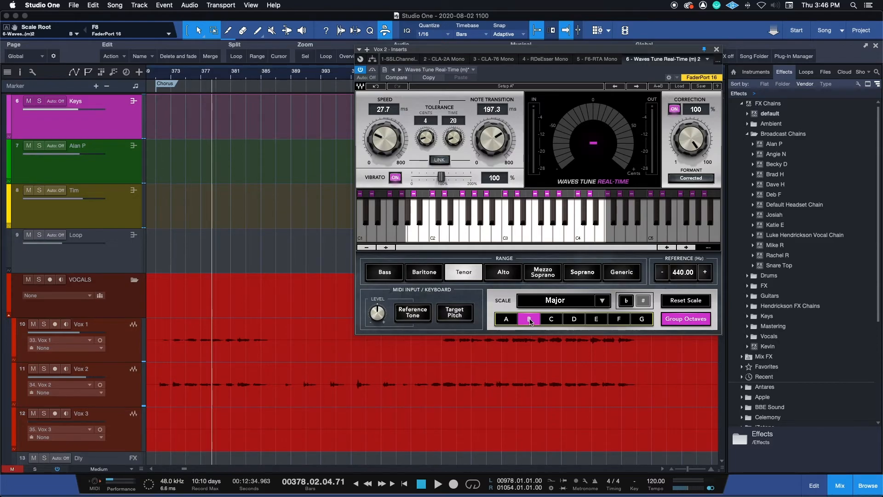
pyautogui.press('space')
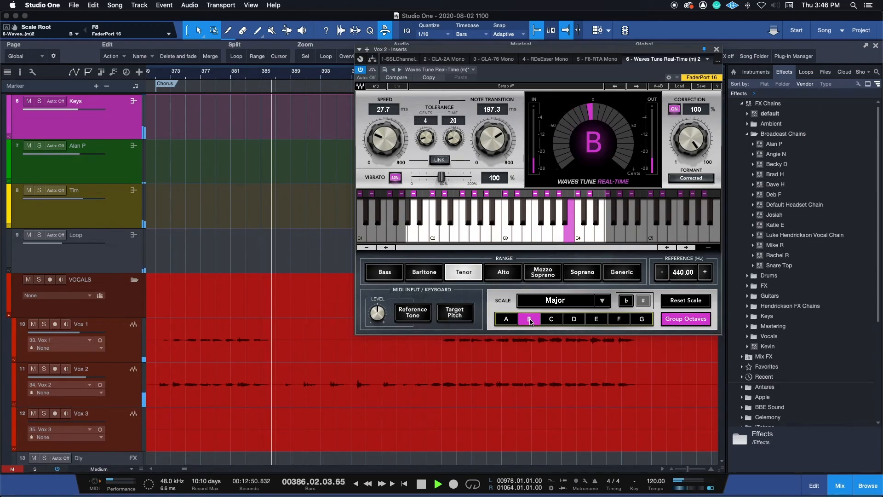
pyautogui.press('space')
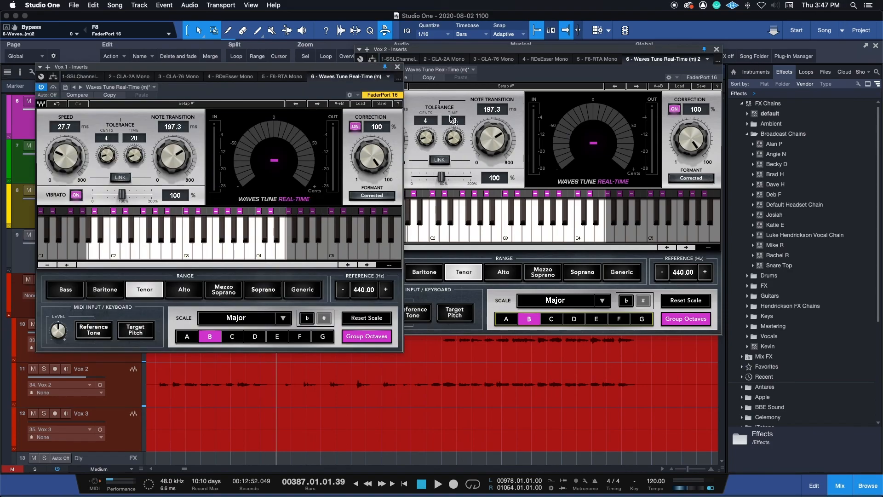
# - Place the Vox 2 Waves Tune Real-Time editor beside the open Vox 1 editor
pyautogui.moveTo(511, 52); pyautogui.dragTo(575, 67)
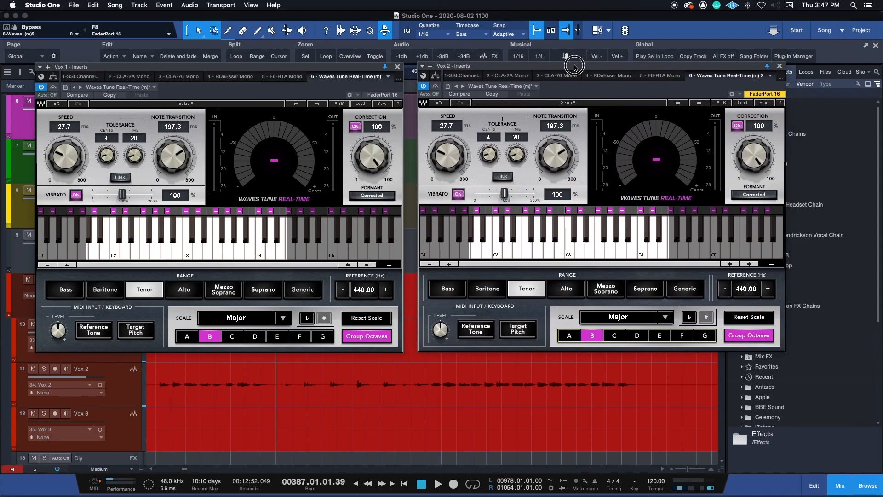